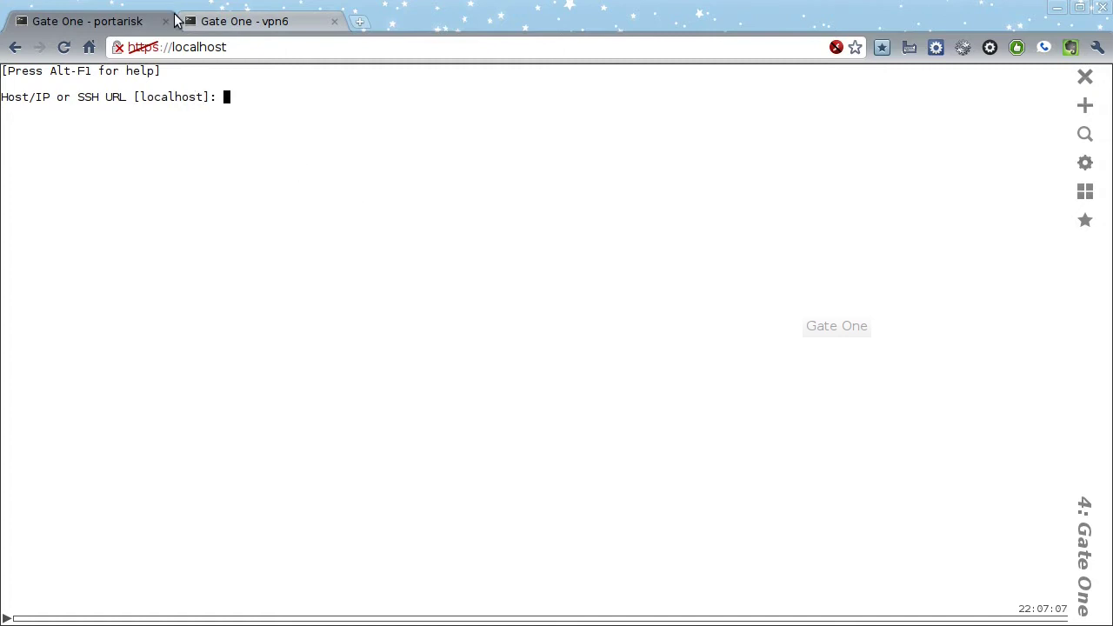
- In the vpn6 terminal, enter the player's name in NetHack and let the game pick the character automatically
click(216, 21)
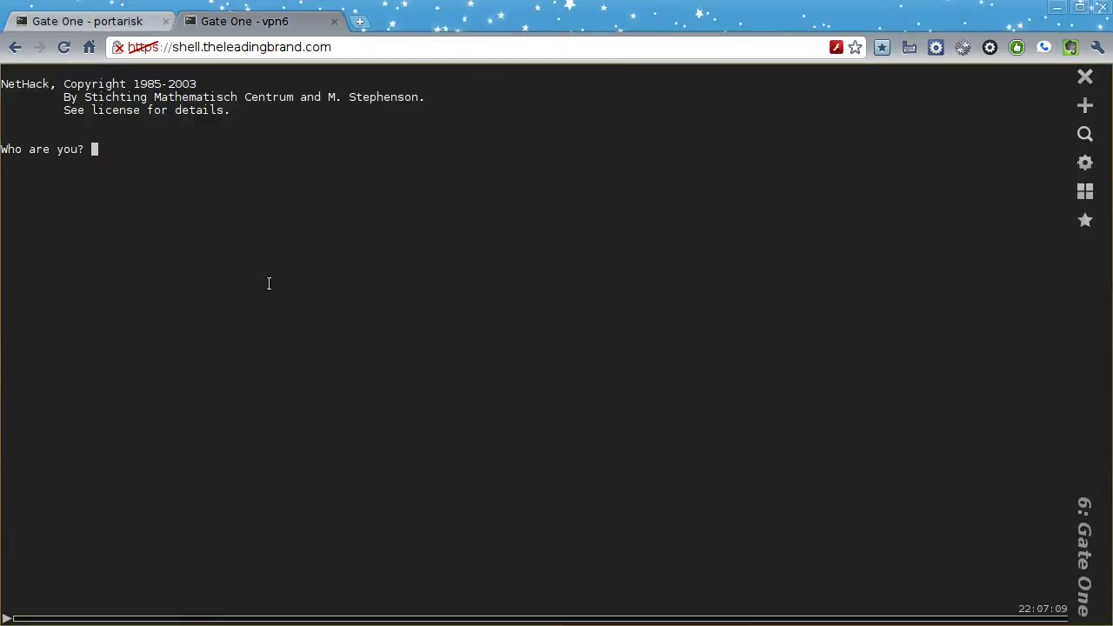
text(Dan)
key(Return)
key(y)
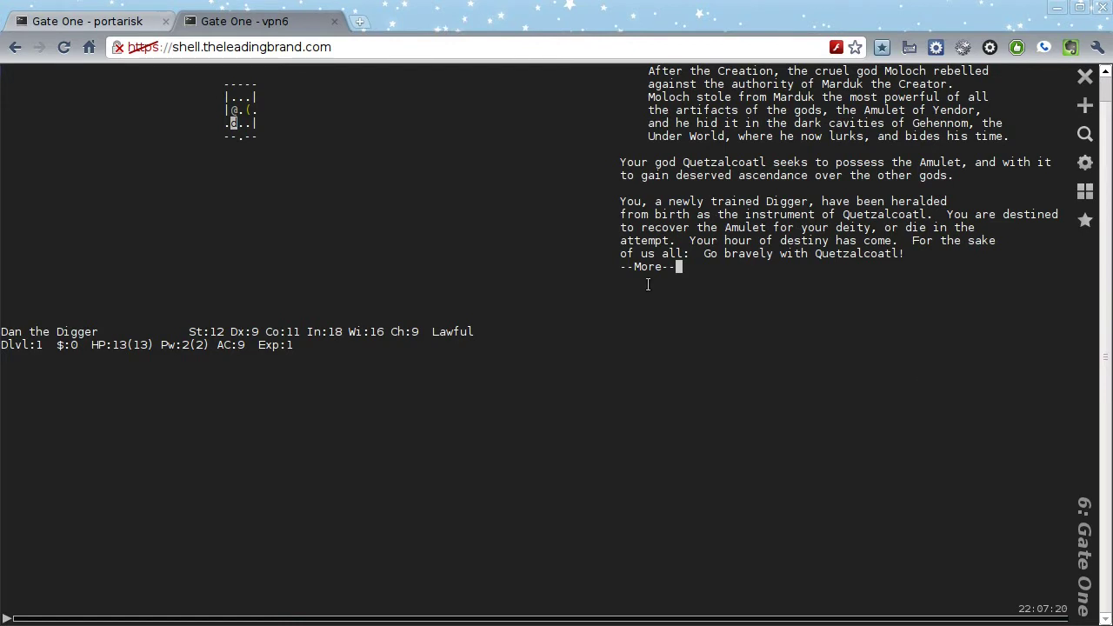
- In the portarisk terminal, connect over SSH to the default localhost and port 22 as riskable, entering the account password
click(98, 25)
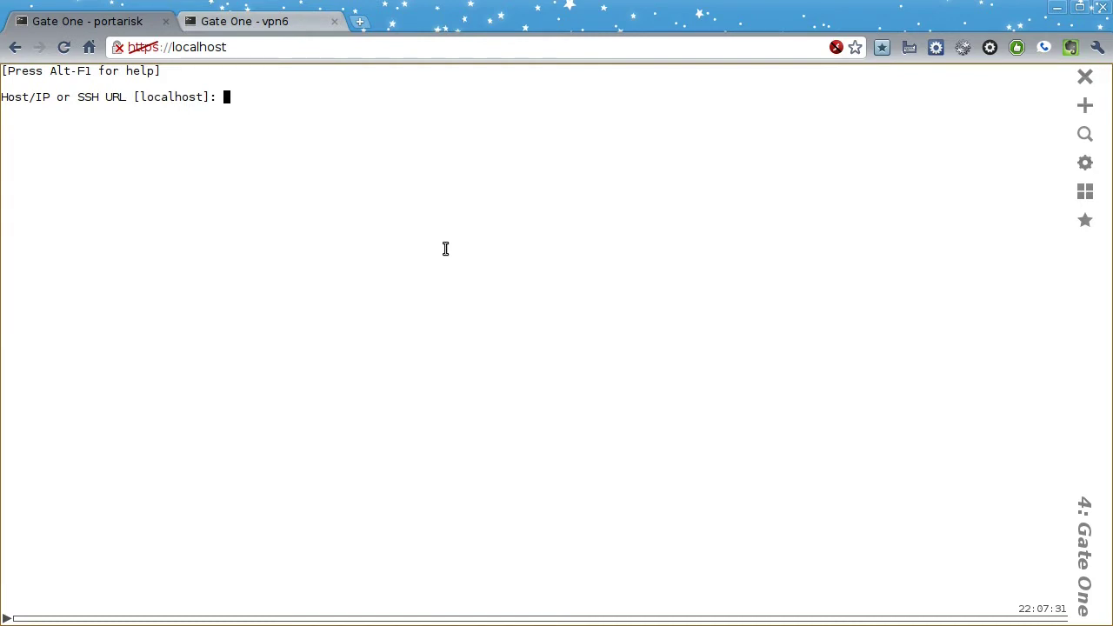
key(Return)
key(Return)
text(riska)
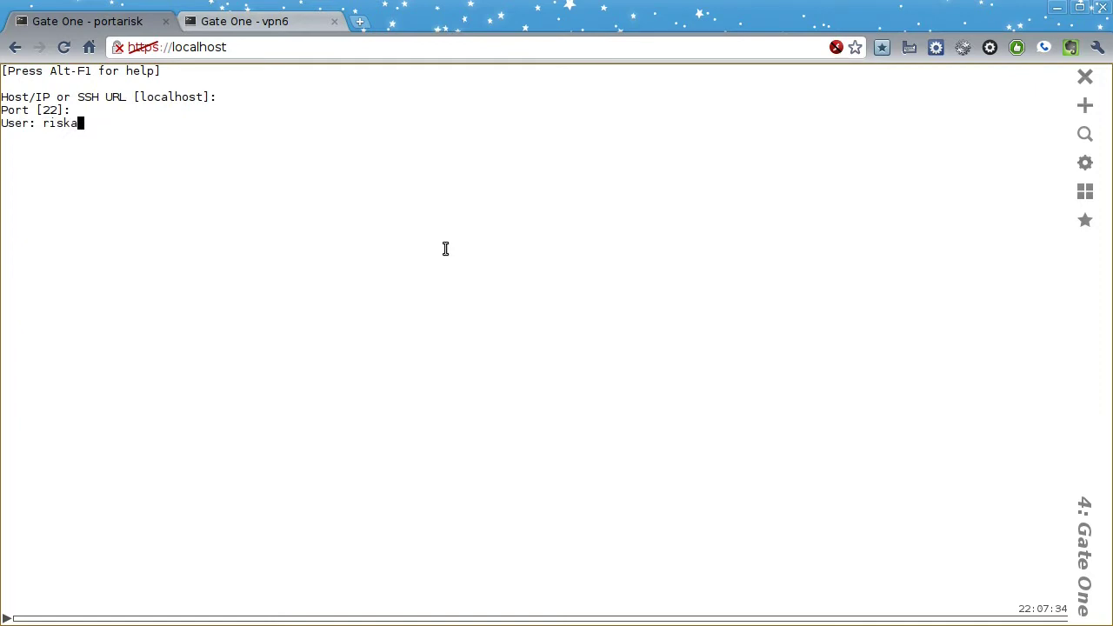
text(ble)
key(Return)
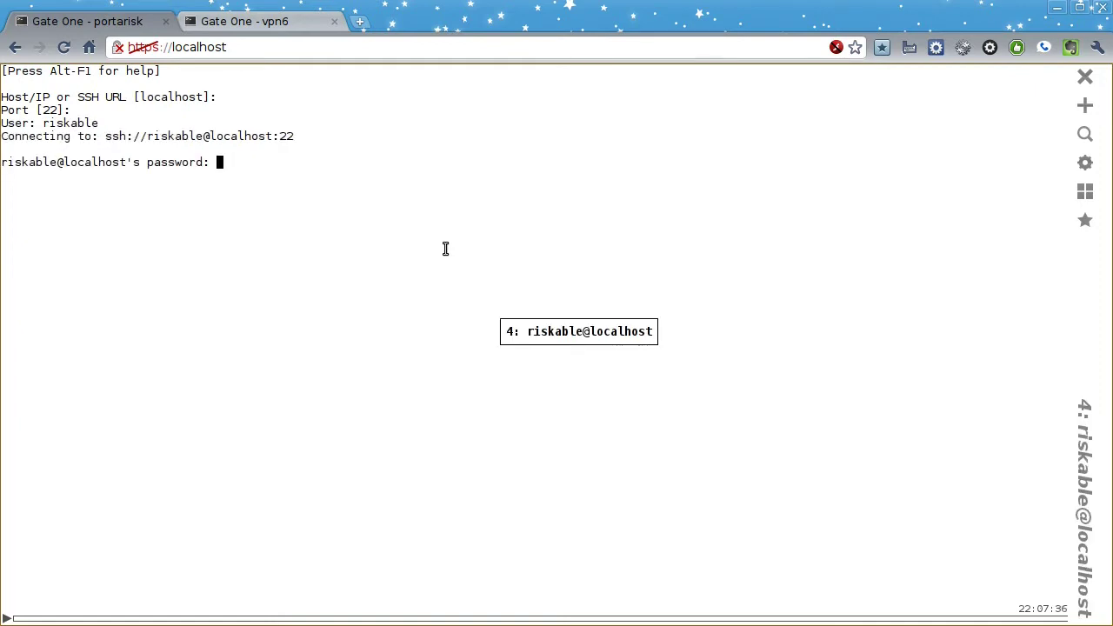
key(Return)
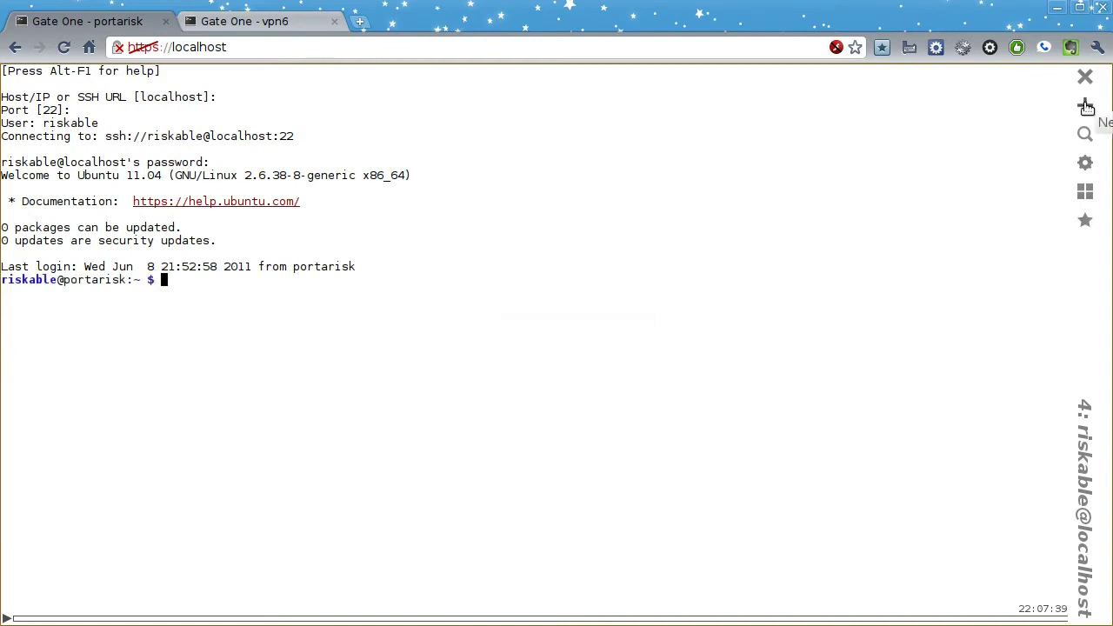
- Open a new terminal and log in through the SSH URL ssh://riskable@localhost with the account password
click(1085, 105)
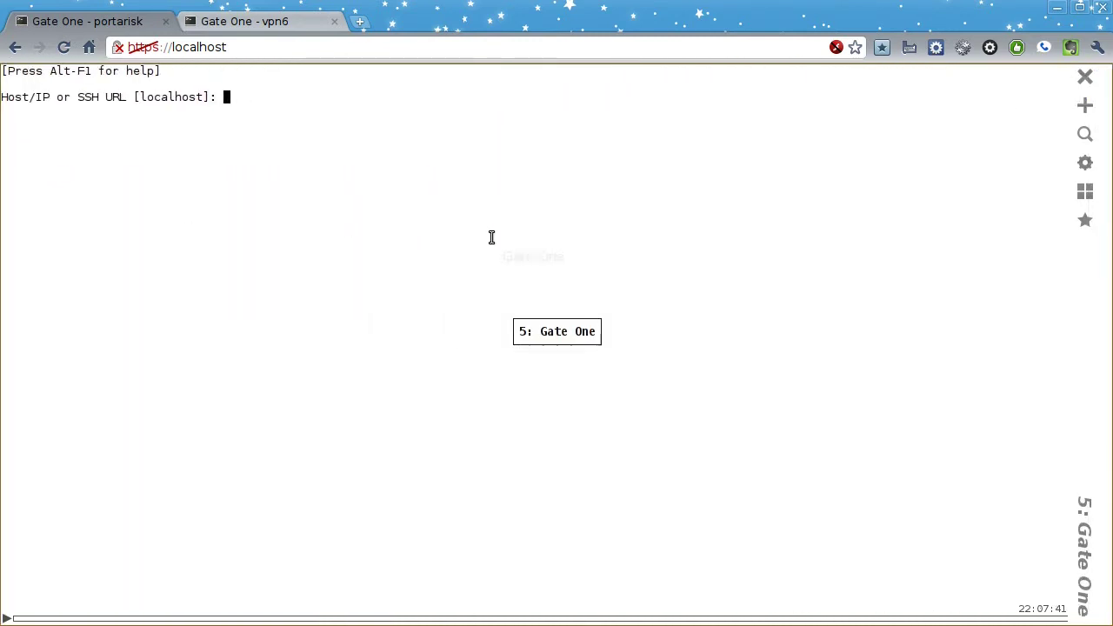
text(ssh://riska)
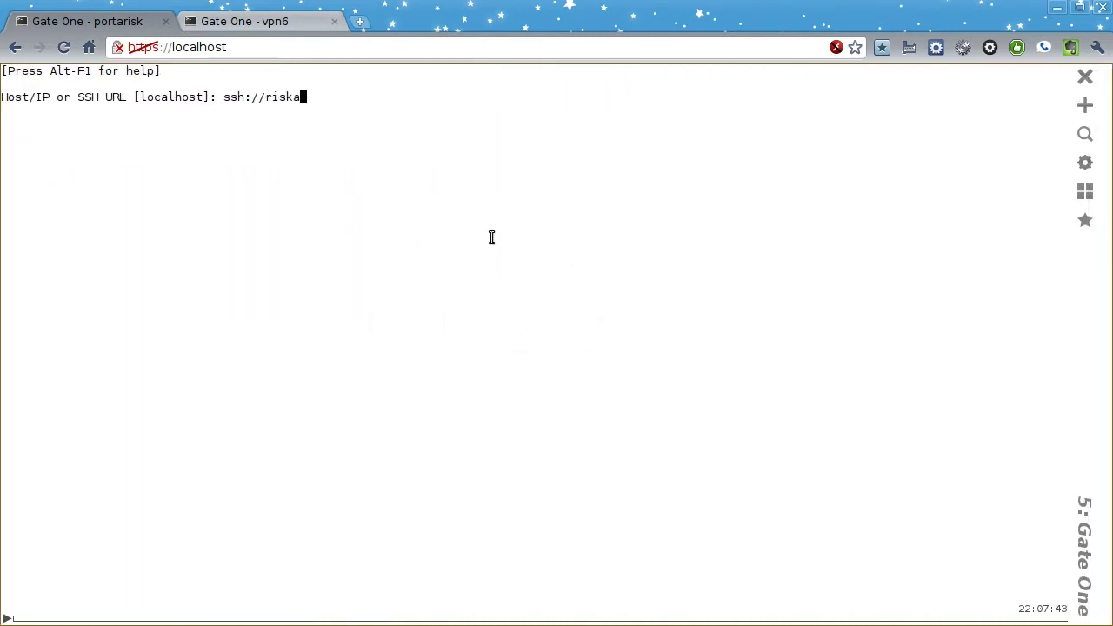
text(ble@localhost)
key(Return)
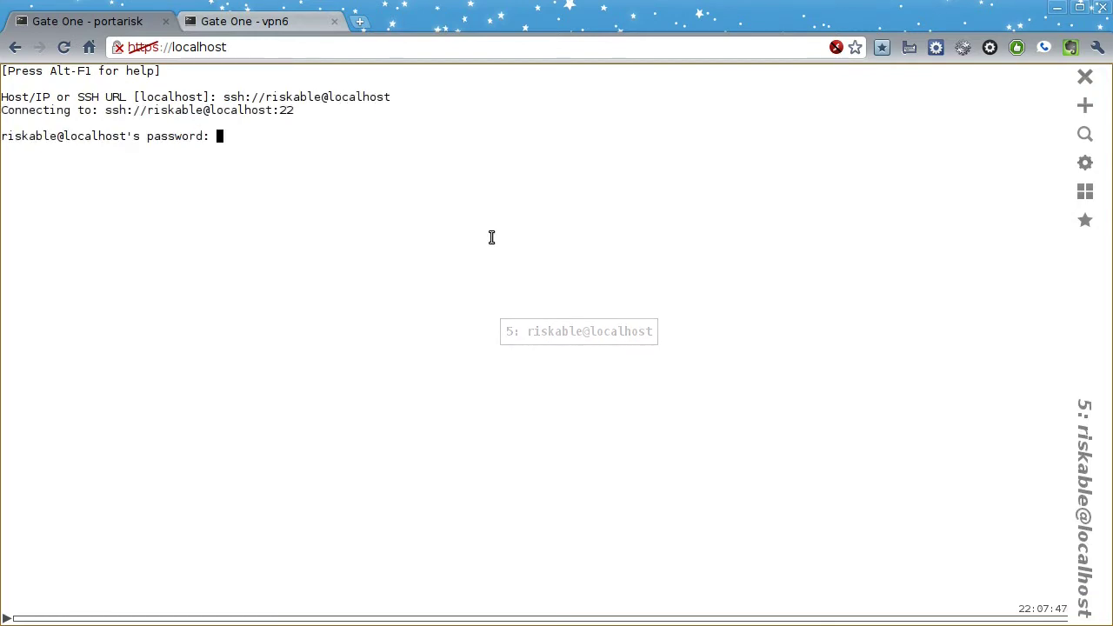
key(Return)
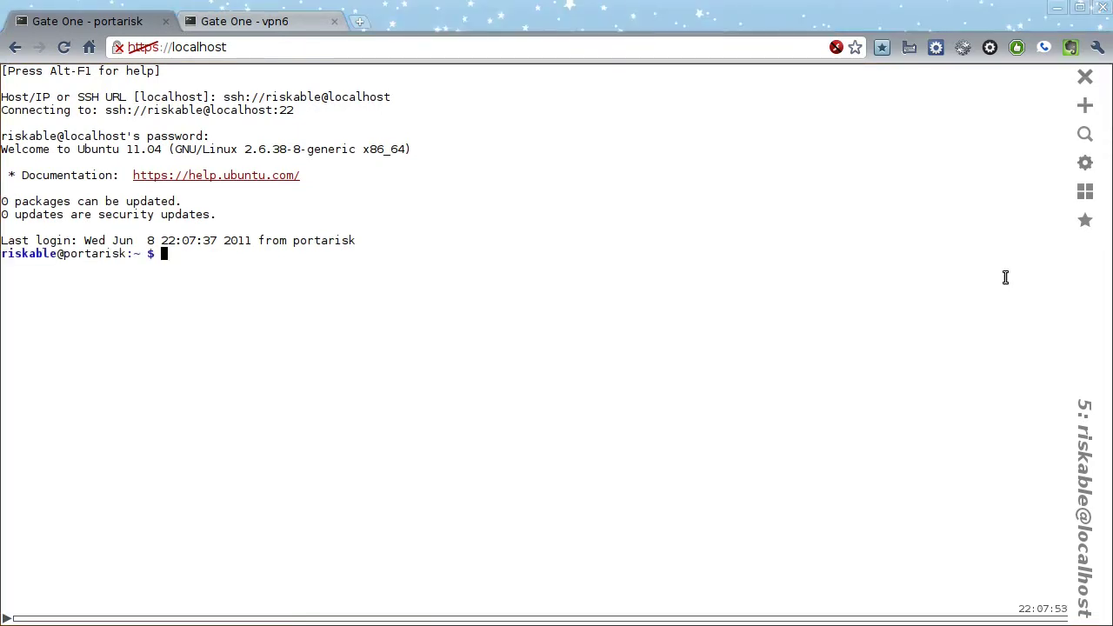
- Open the Slashdot and localhost bookmarks, and enter the account password for the bookmarked SSH session
click(1085, 221)
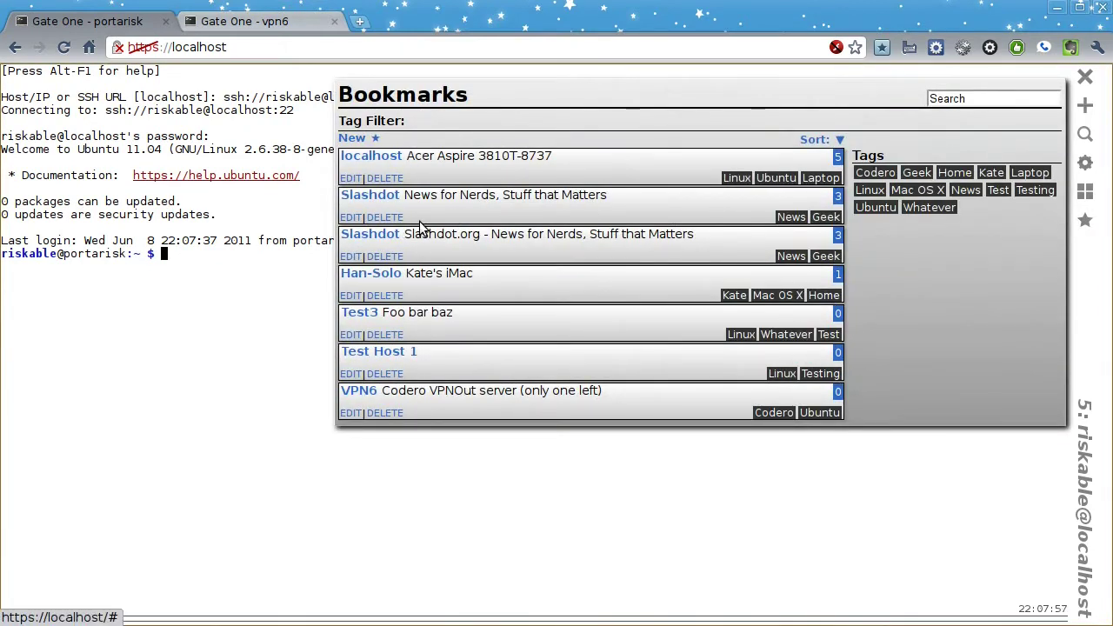
click(393, 197)
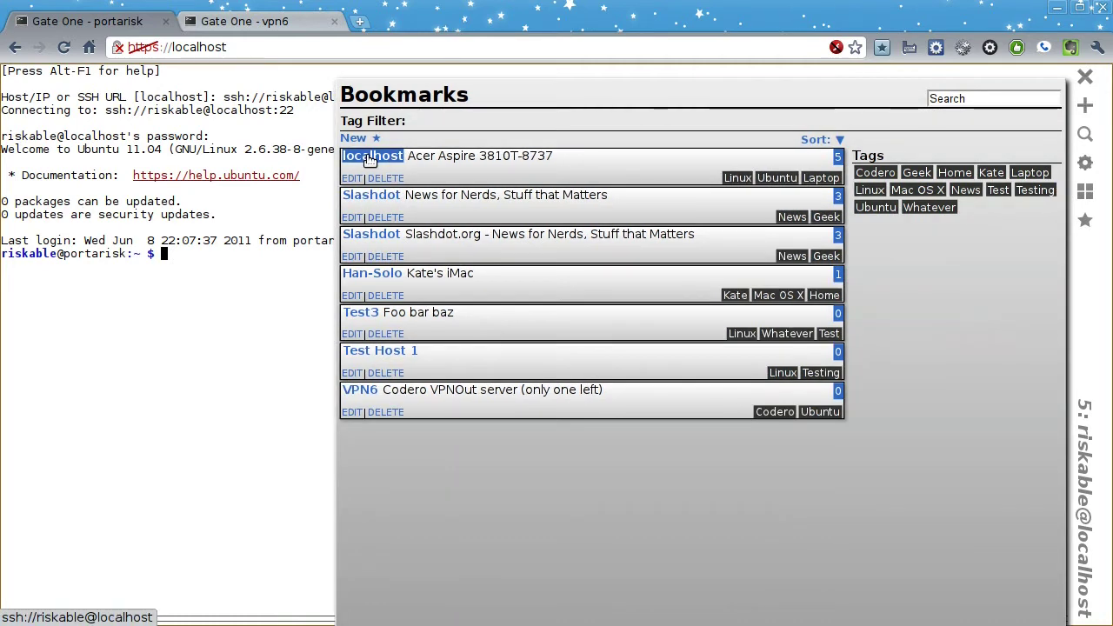
click(372, 159)
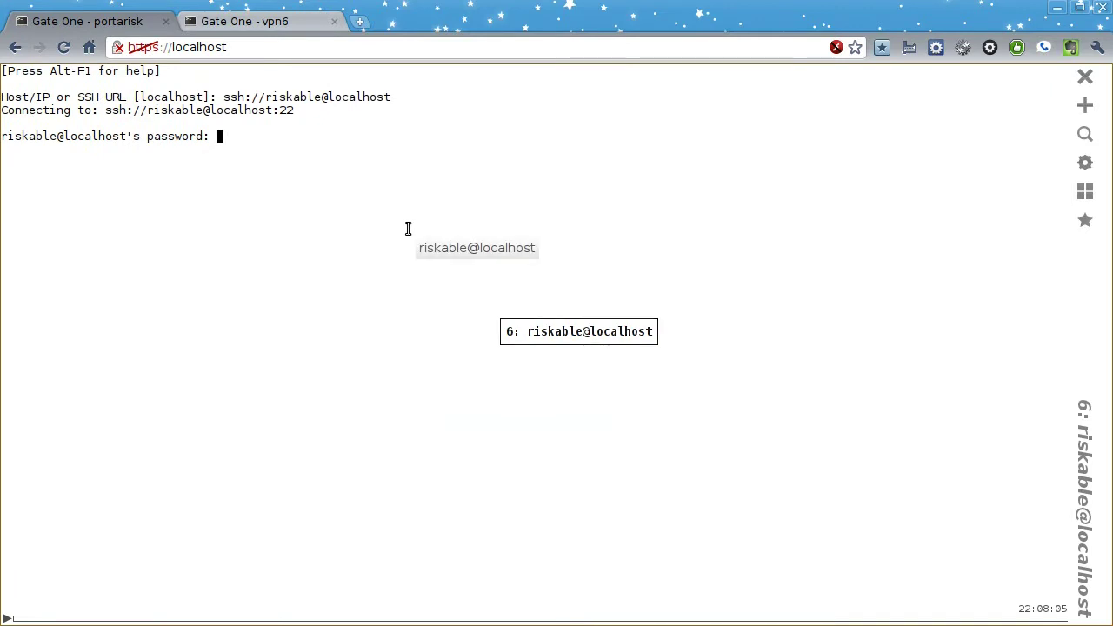
key(Return)
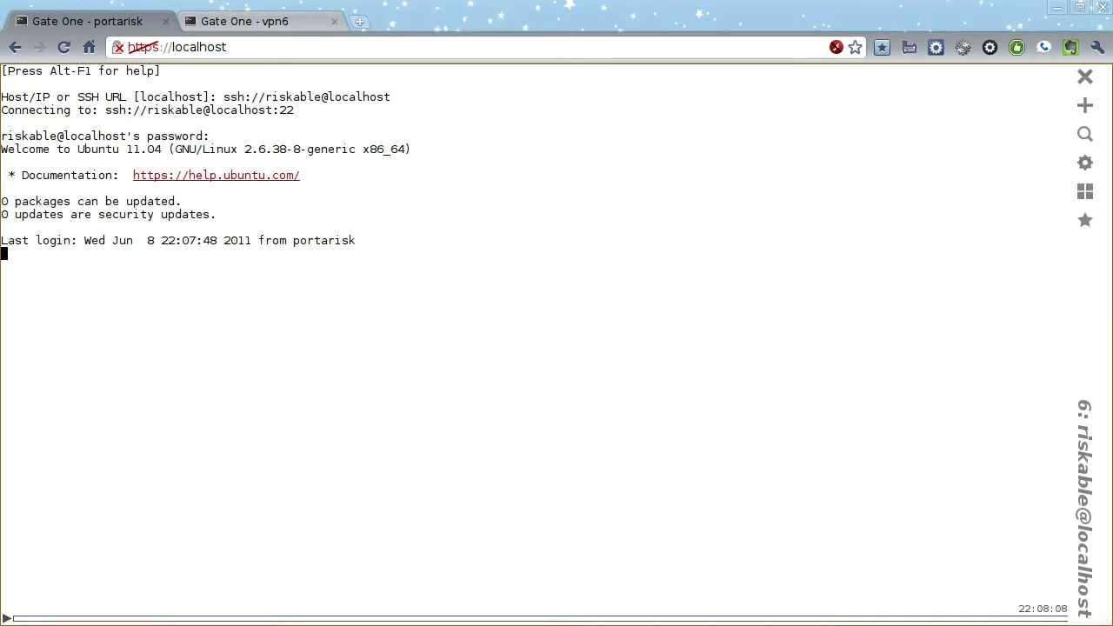
- Filter the bookmarks by the Linux tag, clear the filter and close the bookmarks
click(1085, 220)
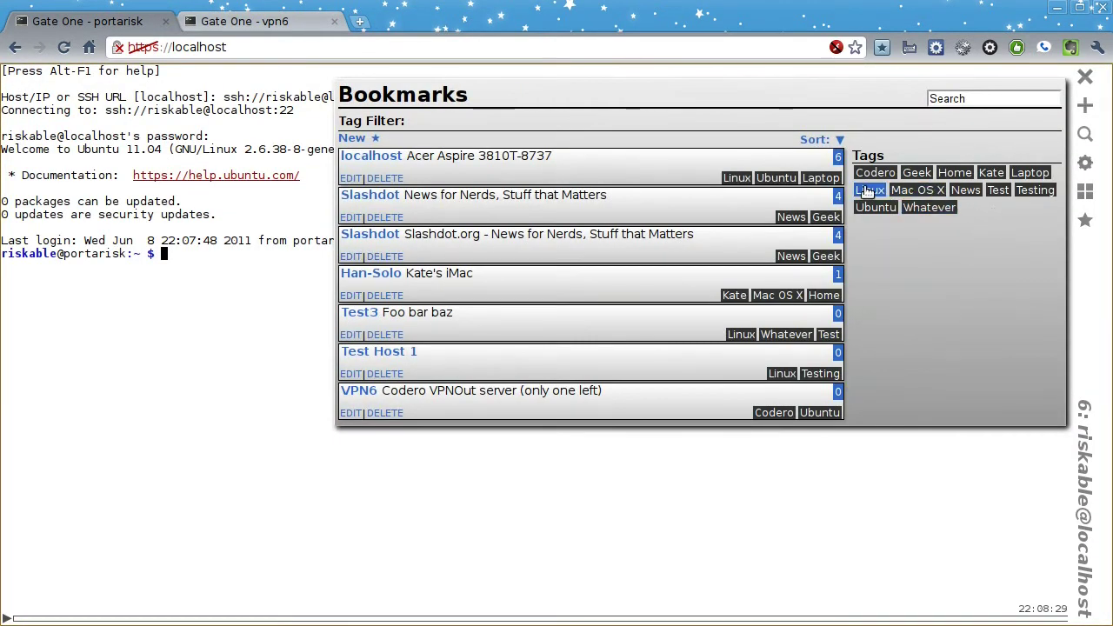
click(868, 191)
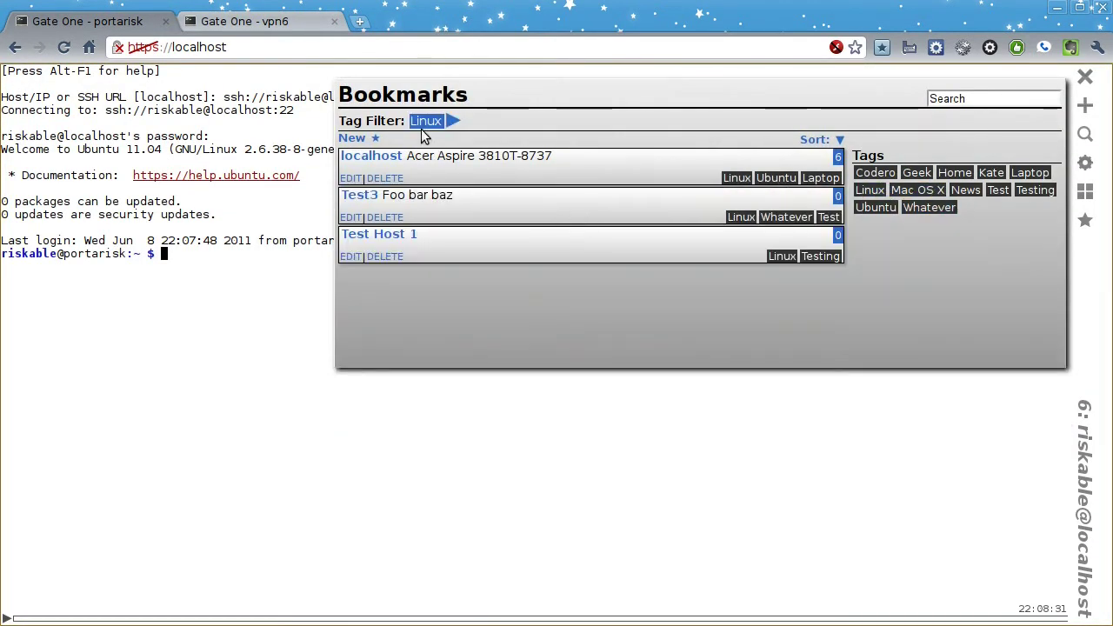
click(426, 123)
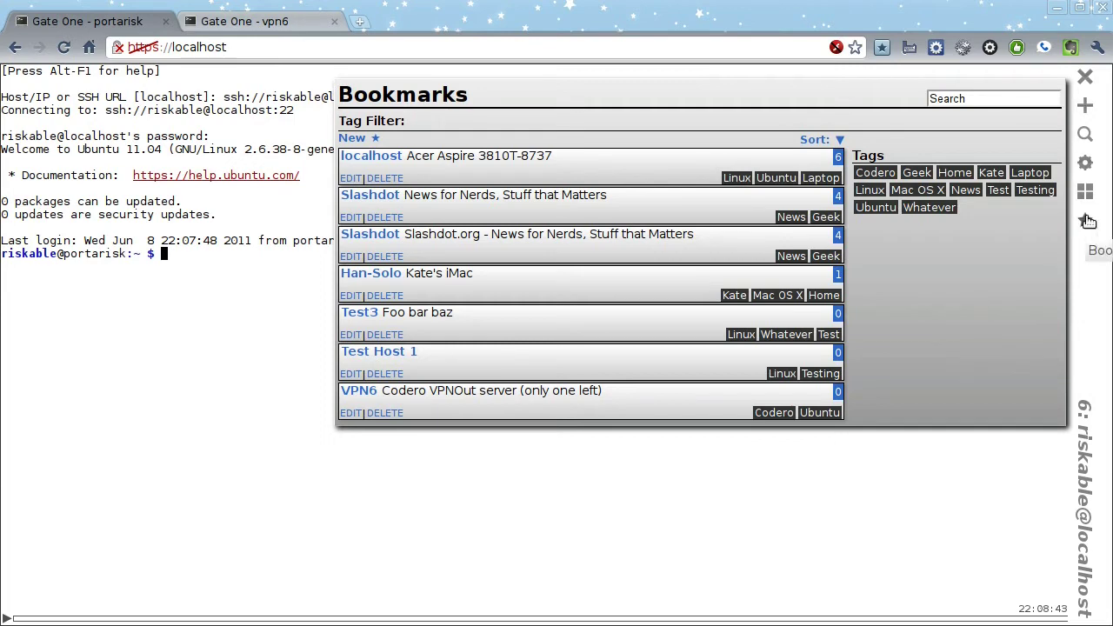
click(1086, 221)
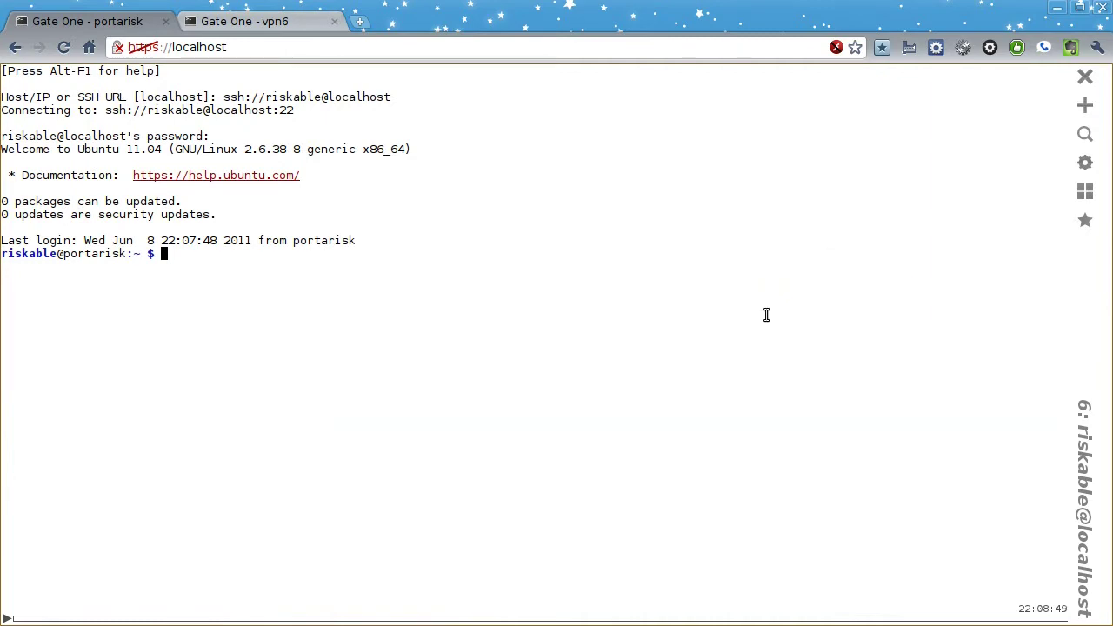
- Switch between neighbouring terminals, view all of them in the grid, and return to terminal 5
key(shift+Left)
key(shift+Right)
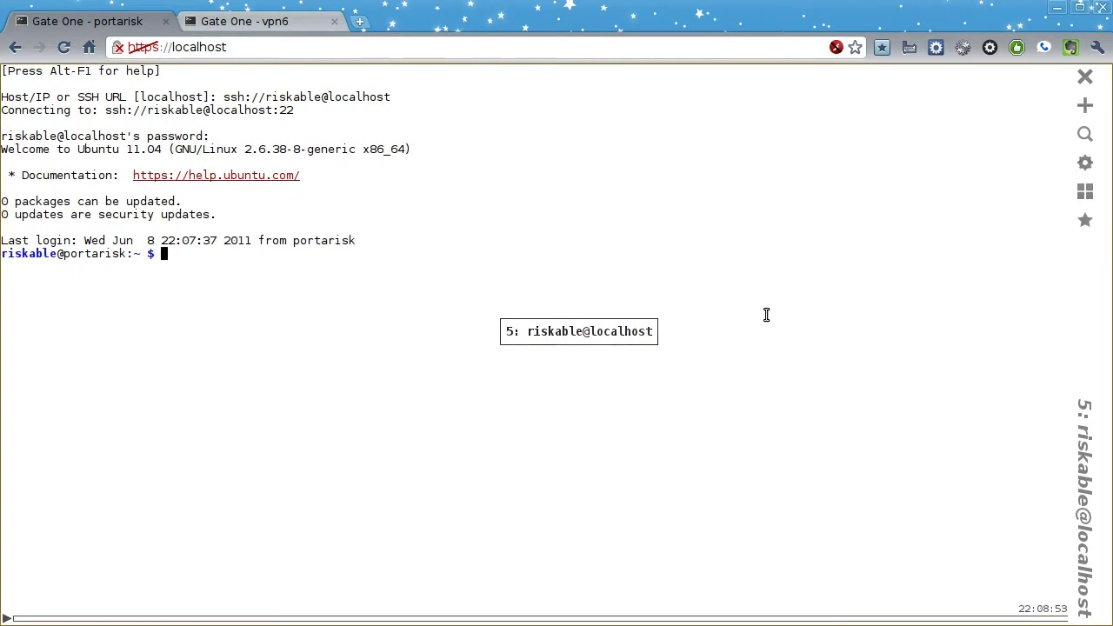
click(1087, 193)
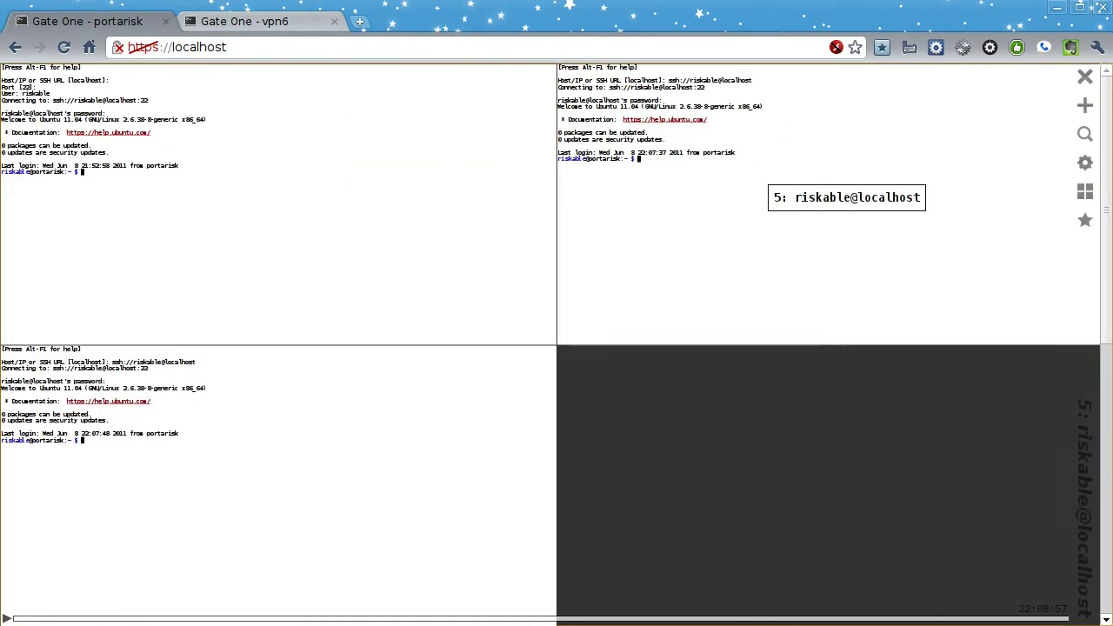
click(724, 421)
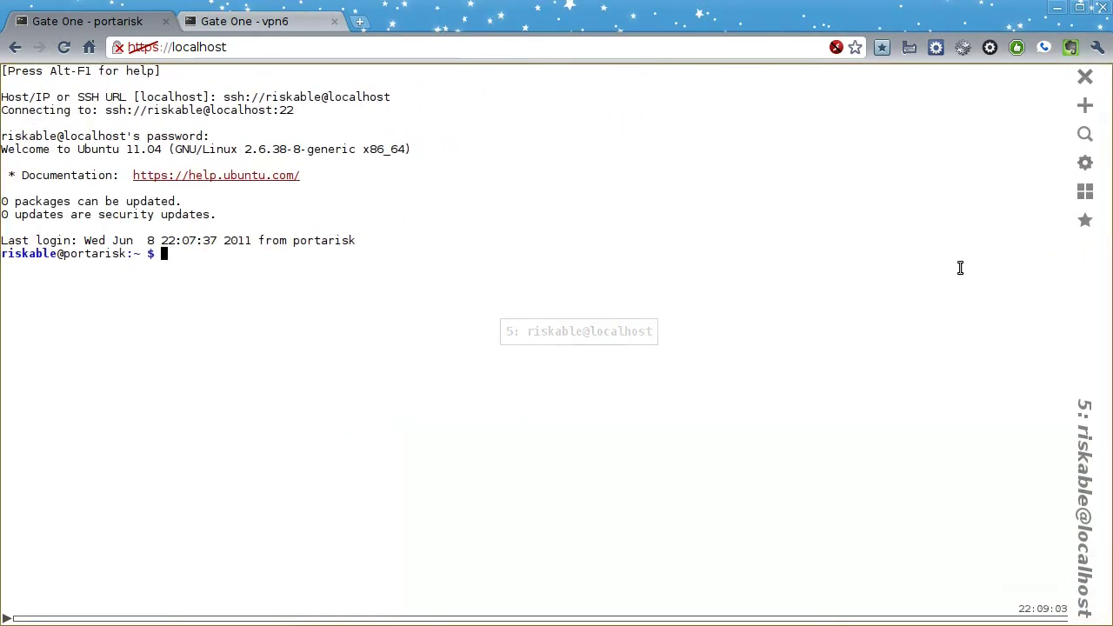
drag(1082, 409, 1081, 559)
click(1086, 404)
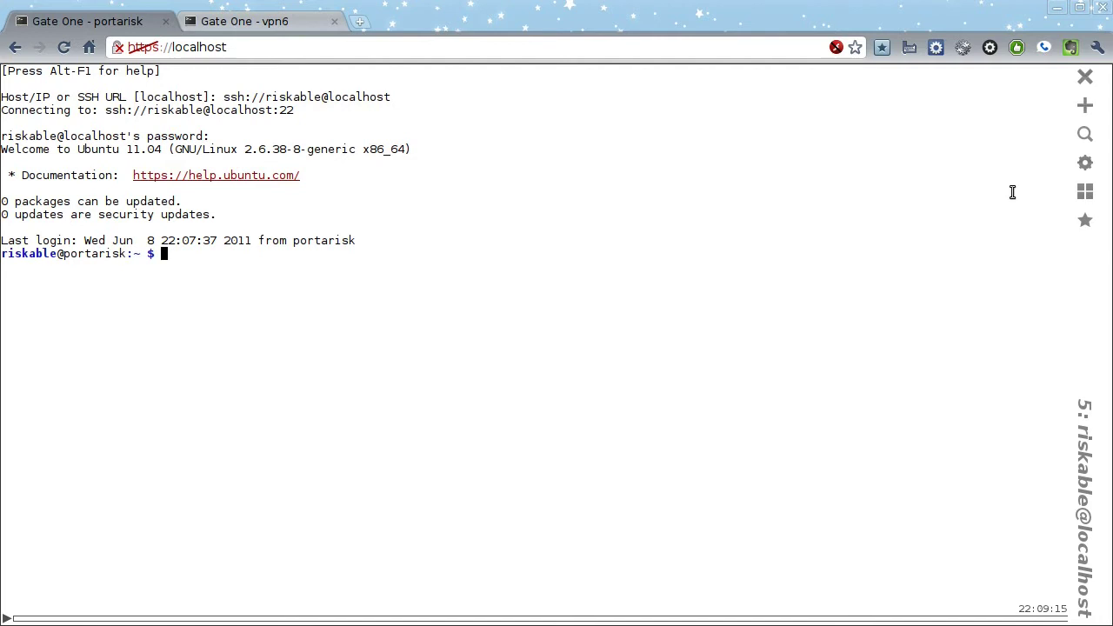
- Open the information for terminal 5 and change its title to Testing
click(1085, 138)
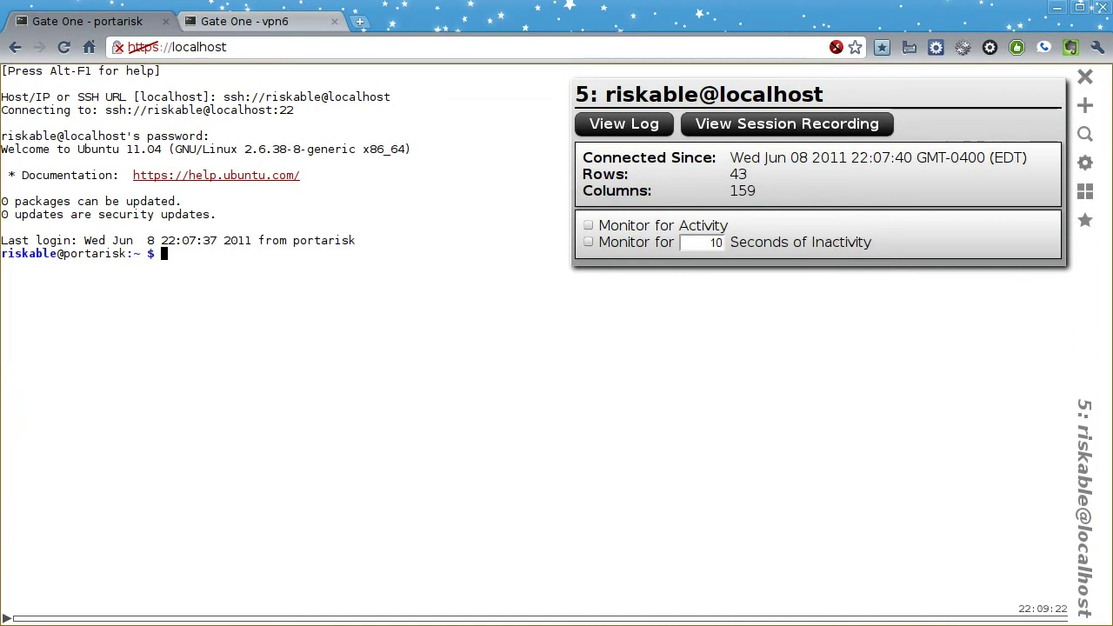
click(617, 98)
text(Testin)
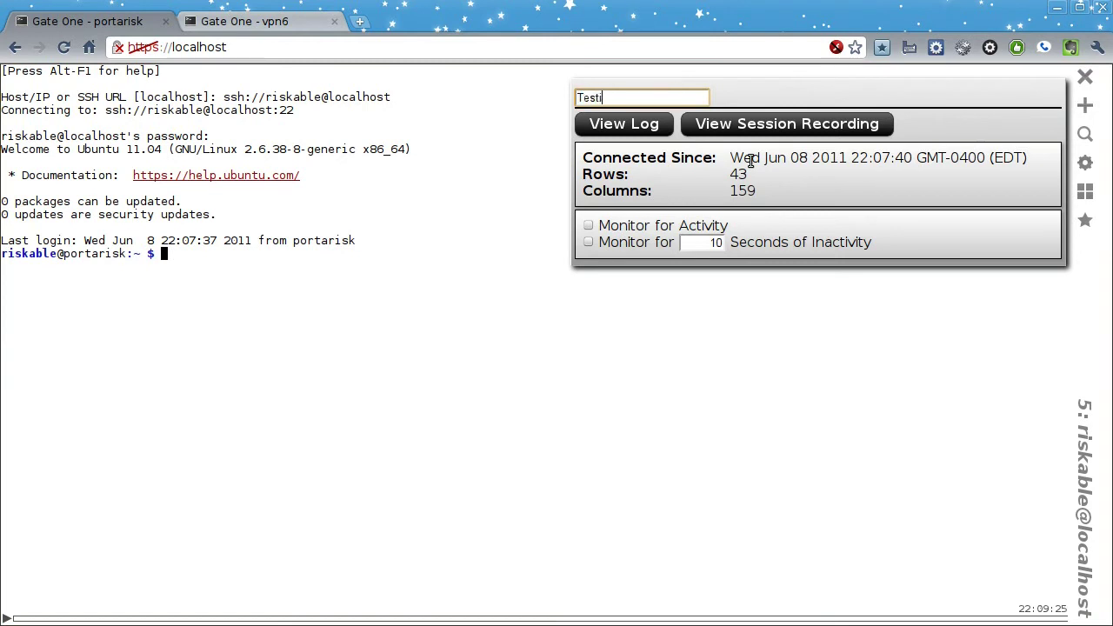
key(Return)
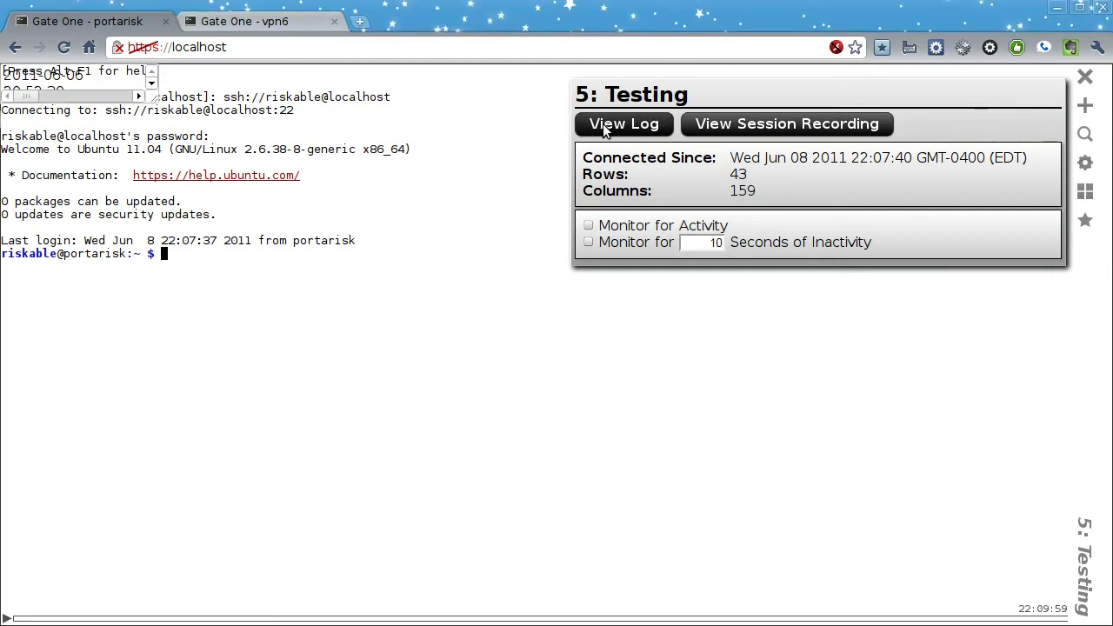
- Open the terminal's log and examine the recorded SSH logins, commands and their output
click(604, 126)
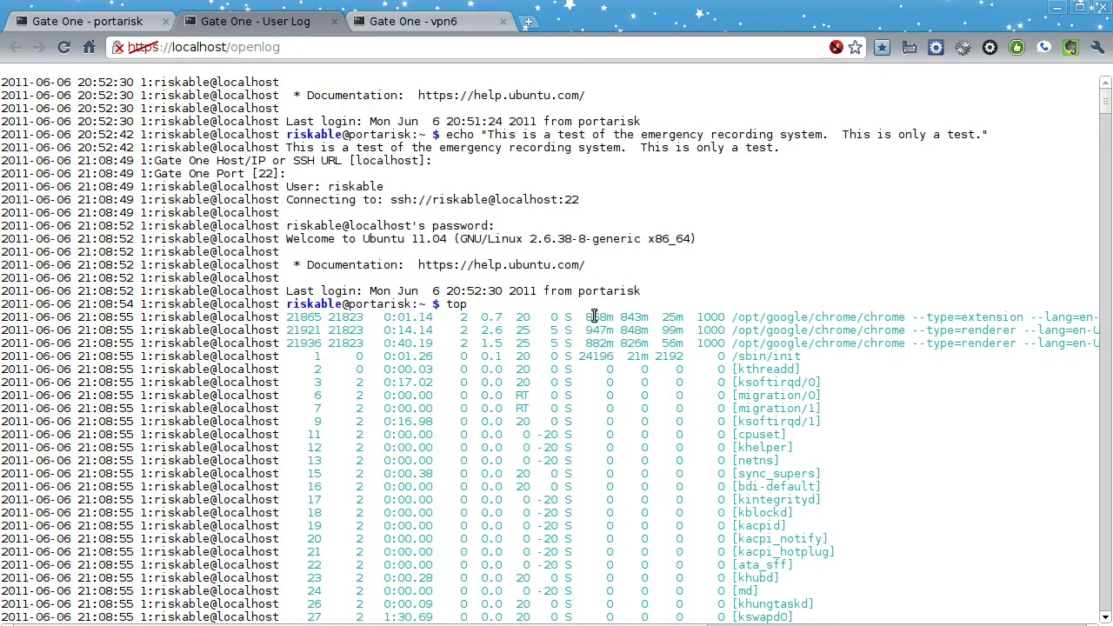
scroll(594, 301, down, 1)
scroll(594, 302, down, 4)
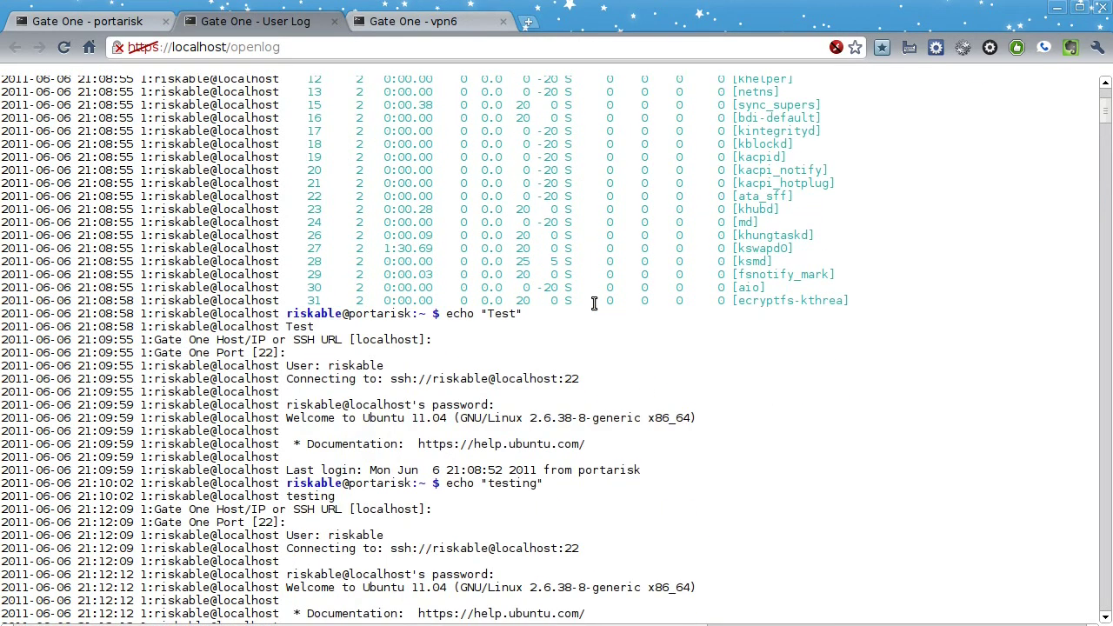
scroll(593, 302, down, 12)
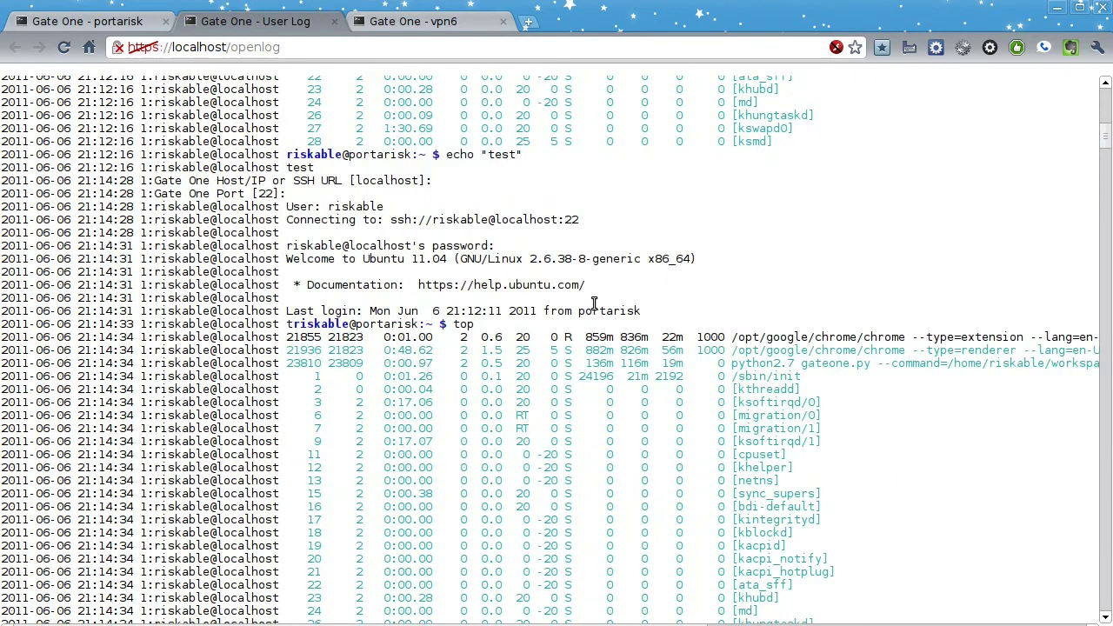
scroll(593, 302, down, 1)
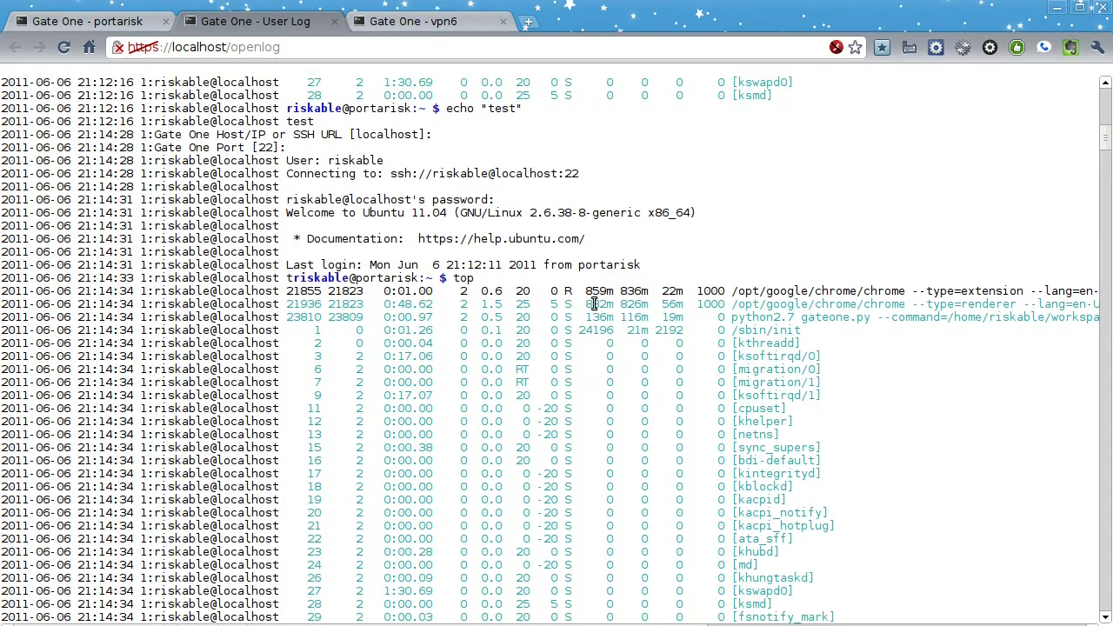
scroll(594, 302, down, 20)
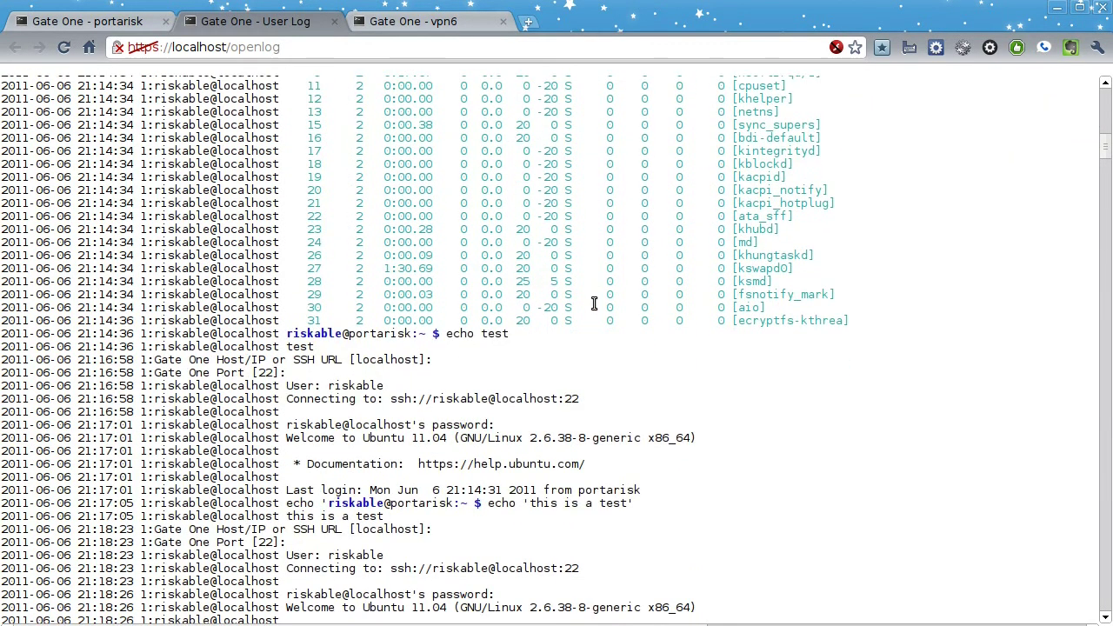
scroll(594, 302, down, 20)
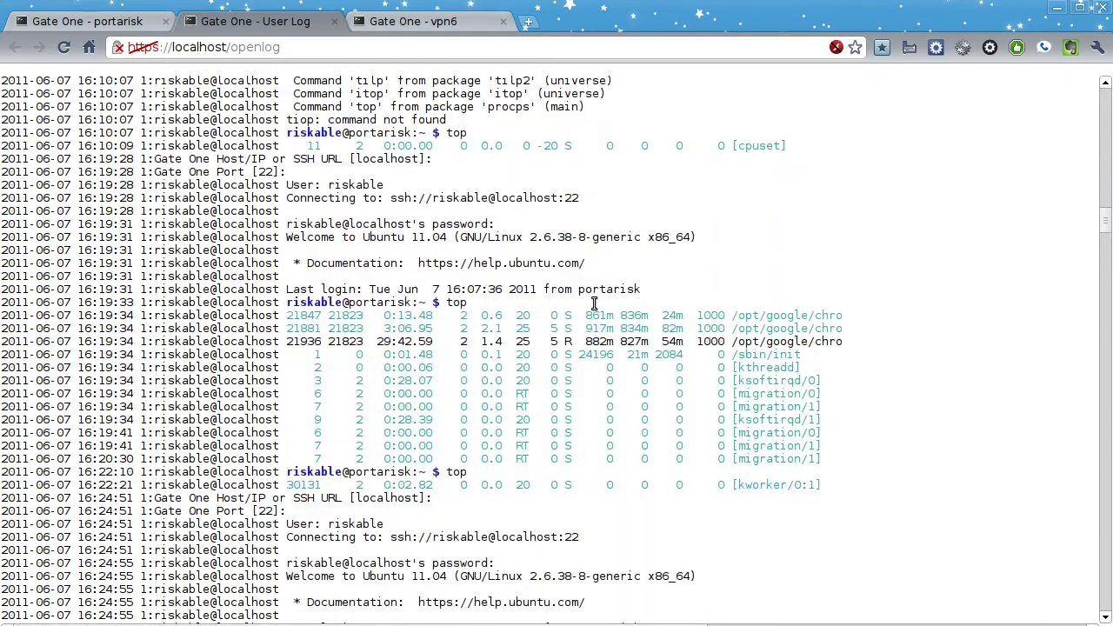
scroll(593, 302, down, 7)
scroll(593, 301, up, 8)
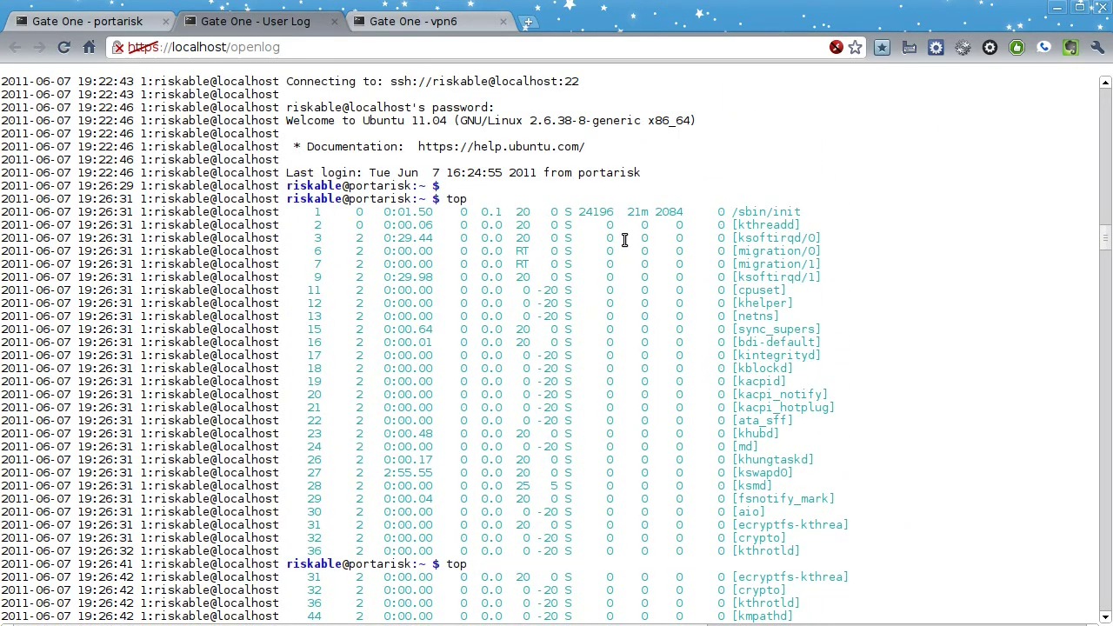
drag(306, 211, 935, 550)
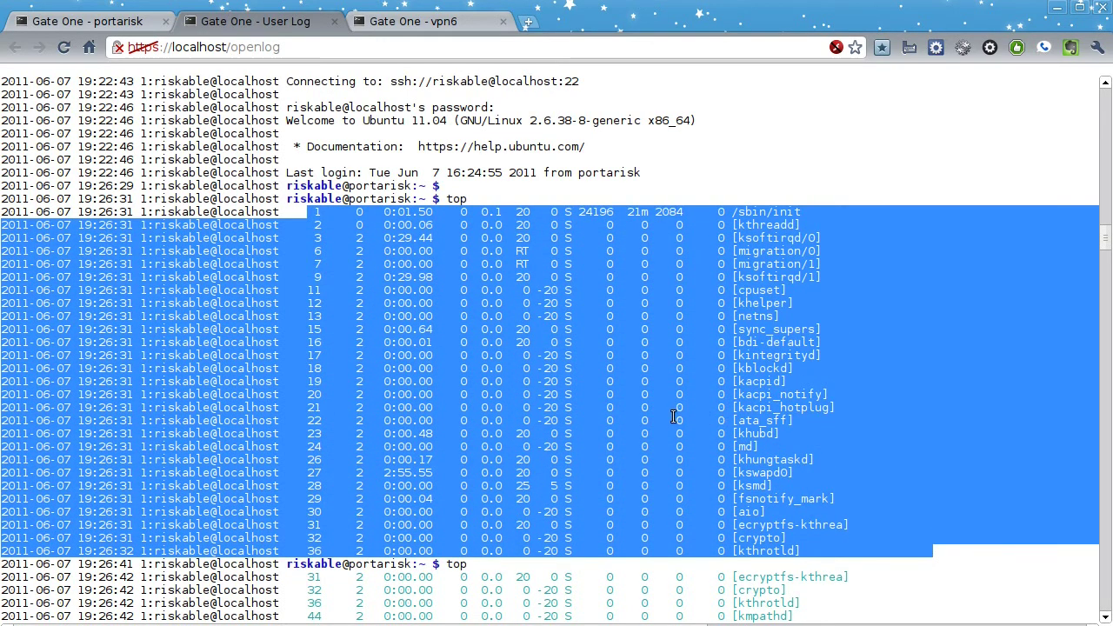
click(710, 445)
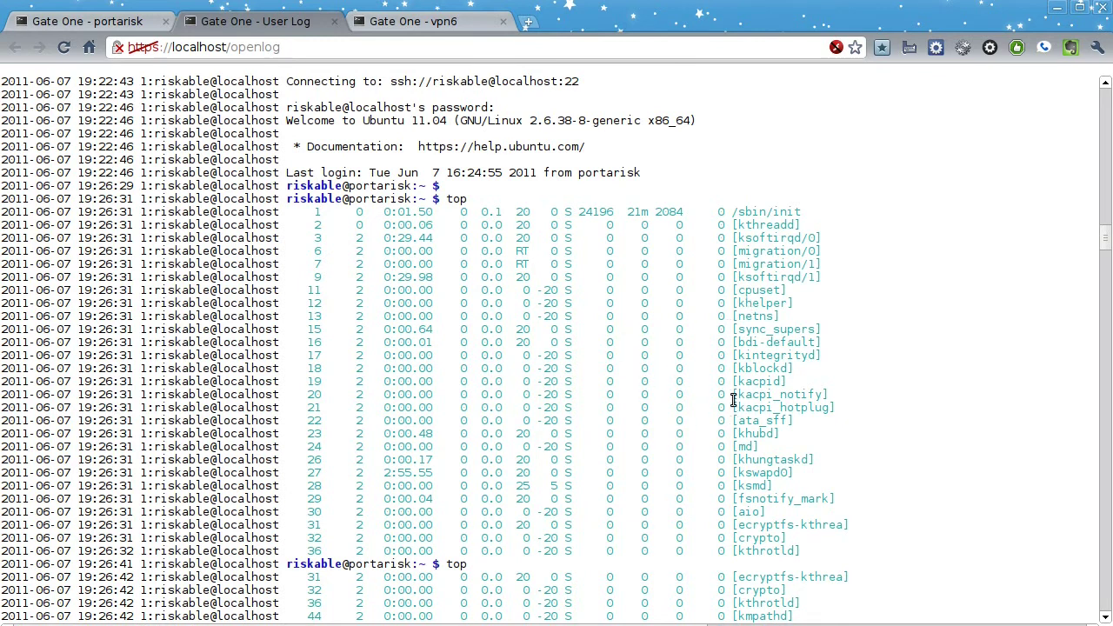
scroll(647, 349, down, 10)
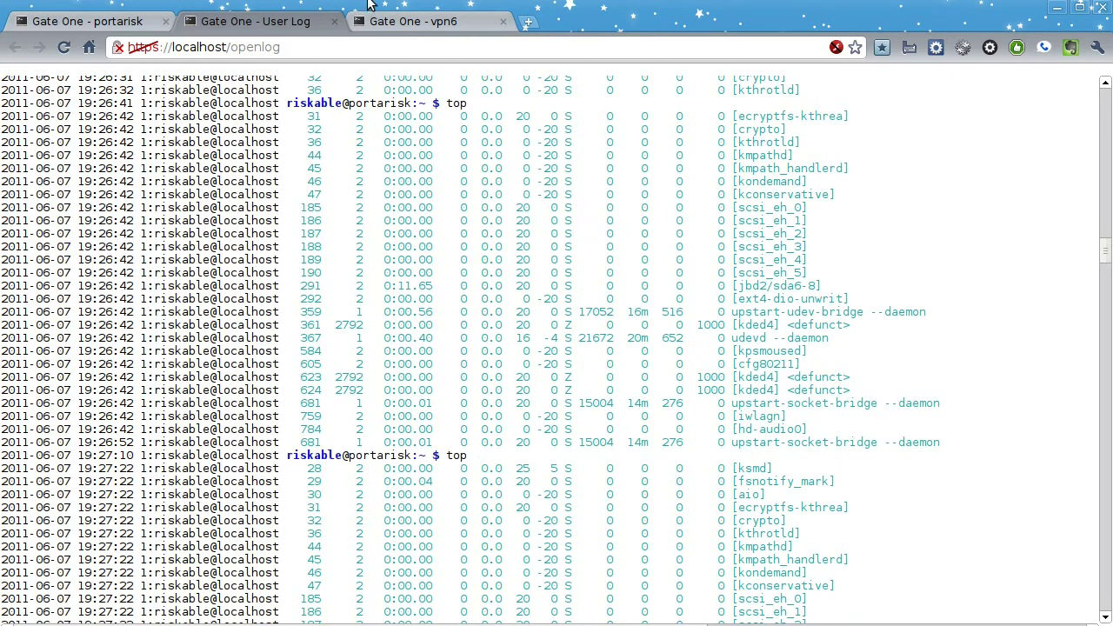
- Close the user log, view the session recording of the Testing terminal, and close the playback
click(335, 22)
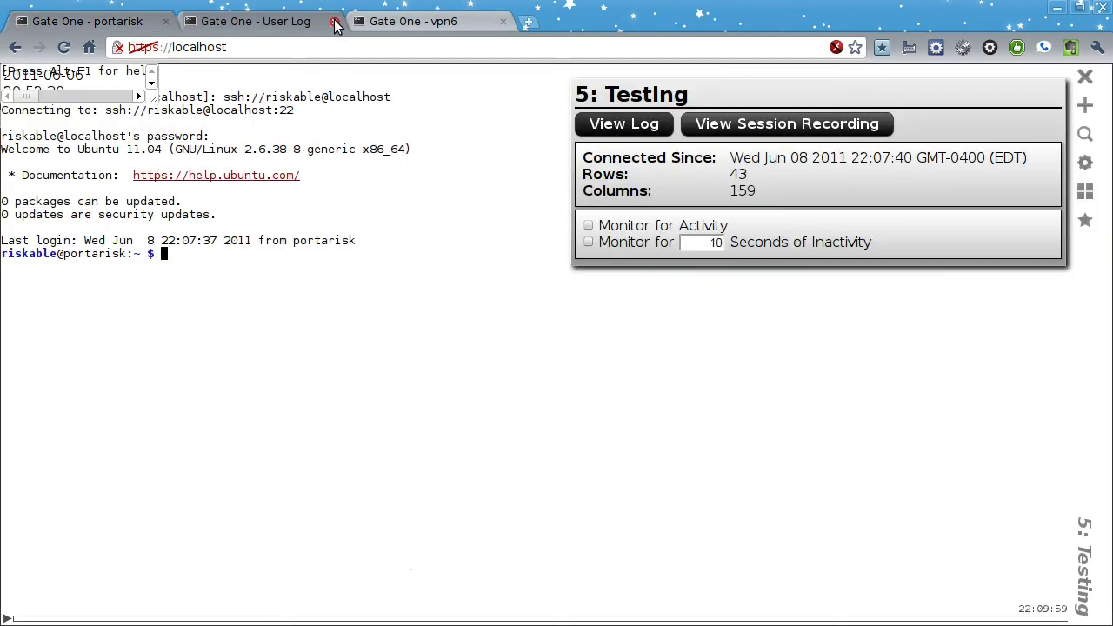
click(793, 124)
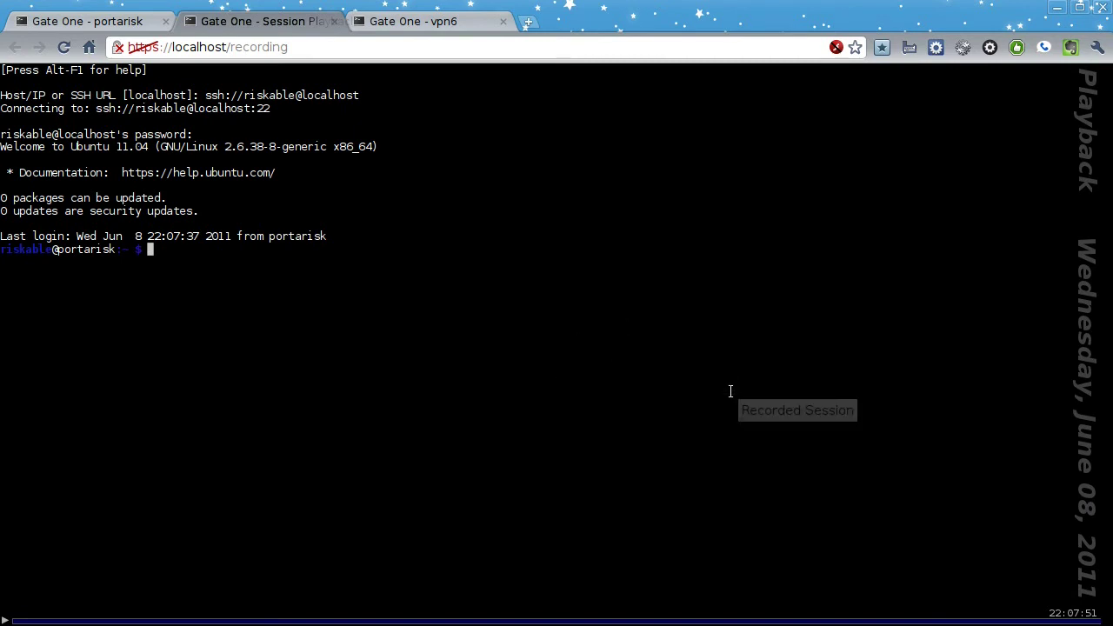
click(333, 21)
- Open the preferences, change the CSS scheme to black and save
click(1084, 163)
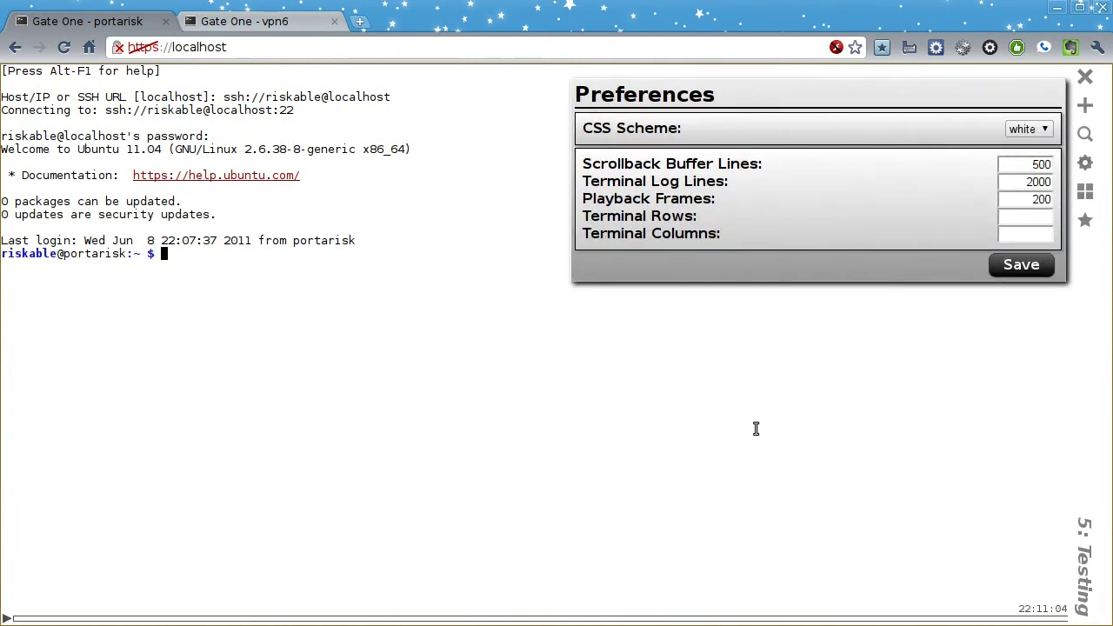
click(1046, 129)
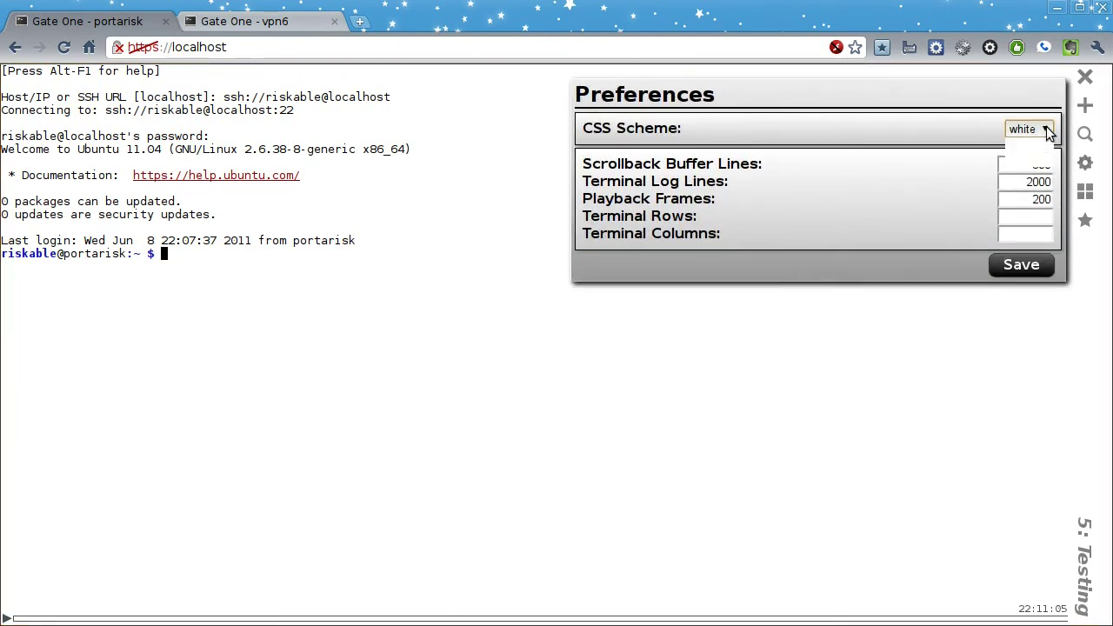
click(1038, 144)
click(1019, 270)
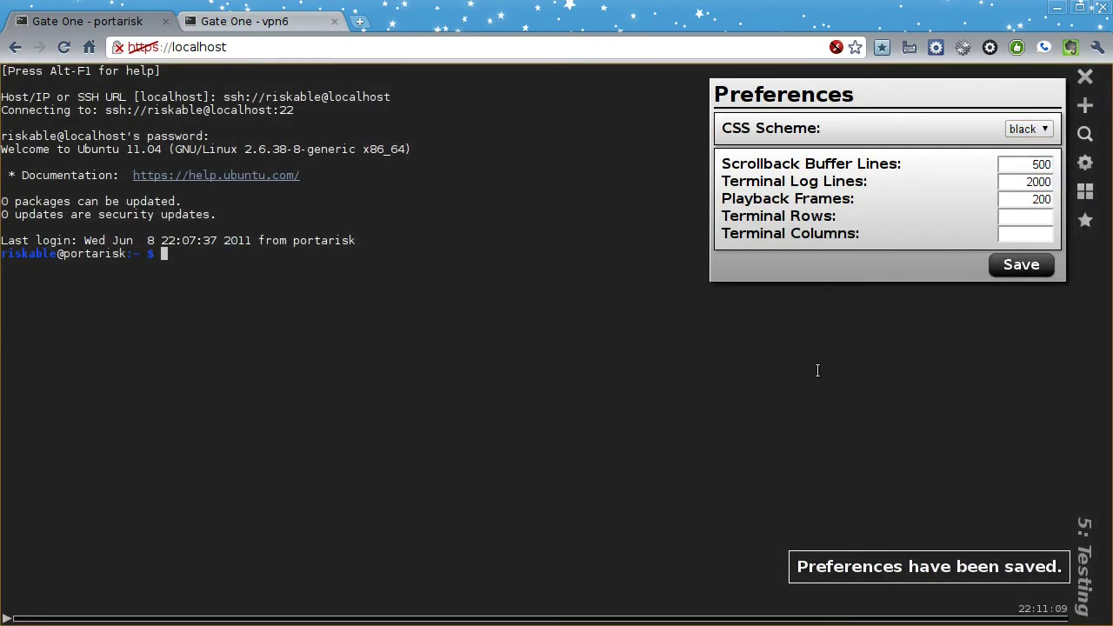
- Examine the preferences for scrollback buffer lines, terminal log lines, playback frames, terminal rows and terminal columns
click(1022, 164)
click(1023, 181)
click(1028, 199)
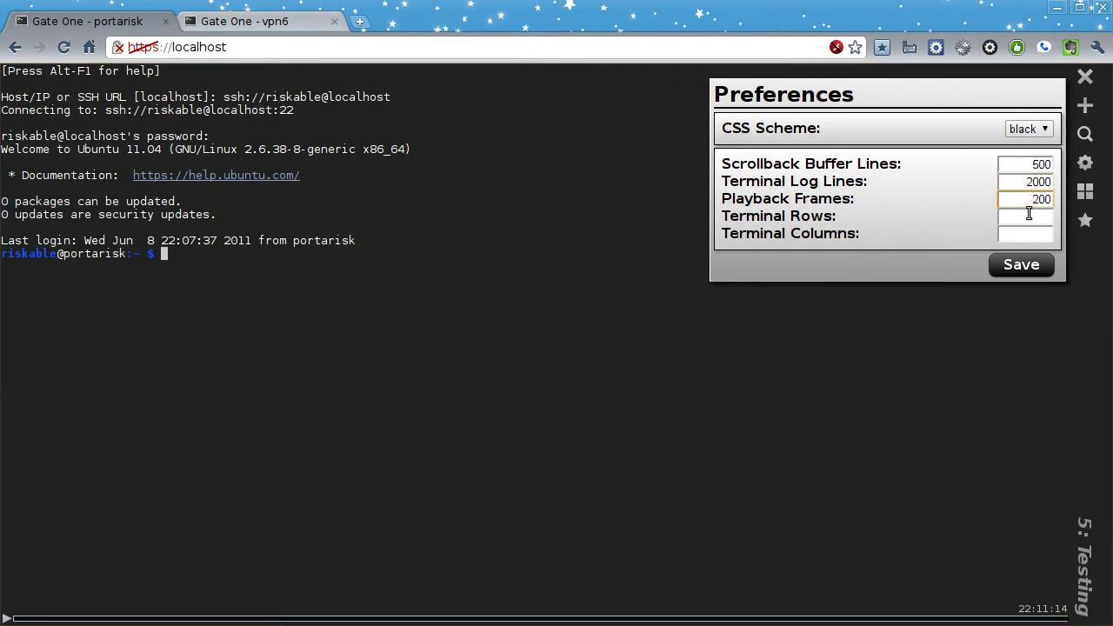
click(1029, 215)
click(1028, 233)
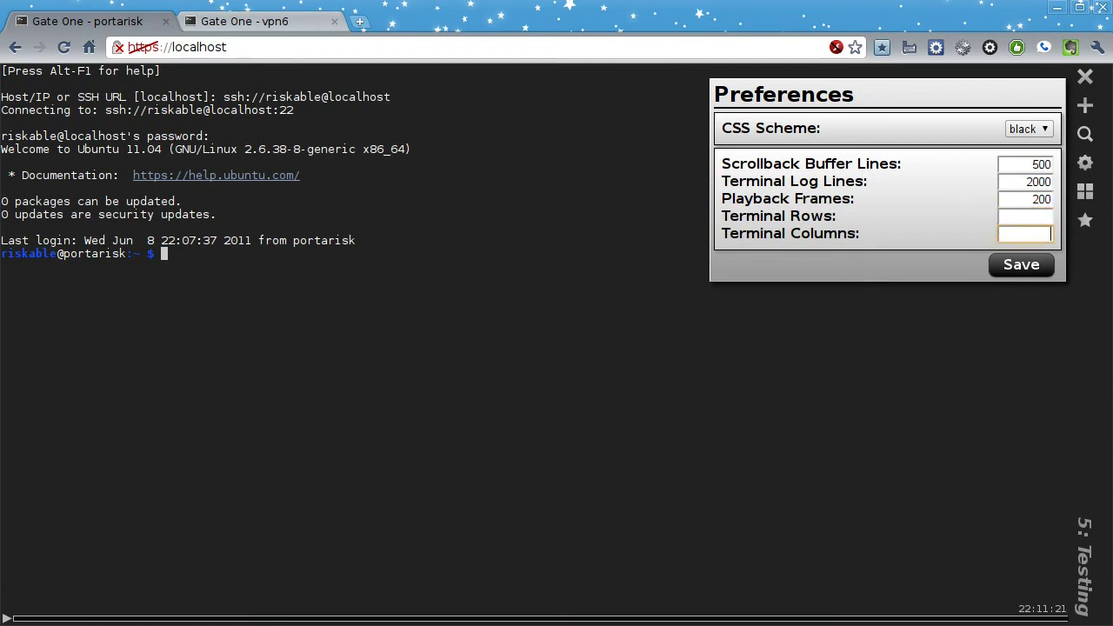